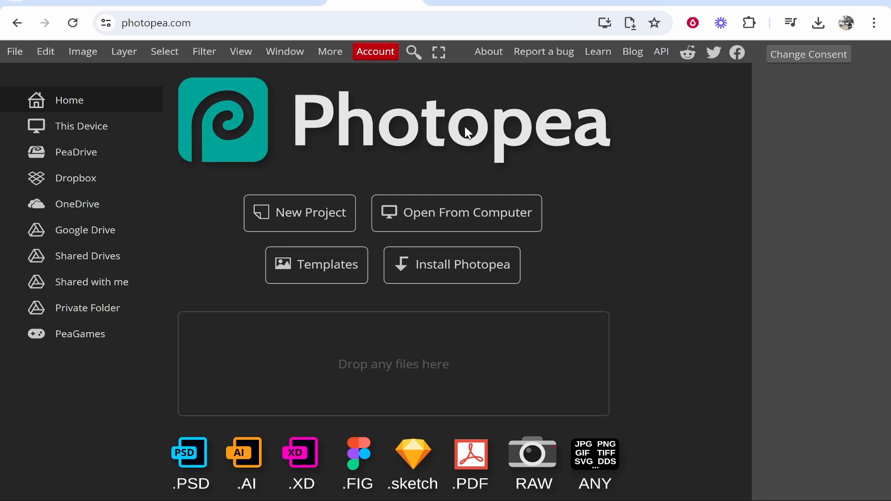
- Switch to the Google results for "t shirt mockup free" and open Behance's Free PSD T-Shirt Projects page
{"action": "left_click", "coordinate": [474, 3]}
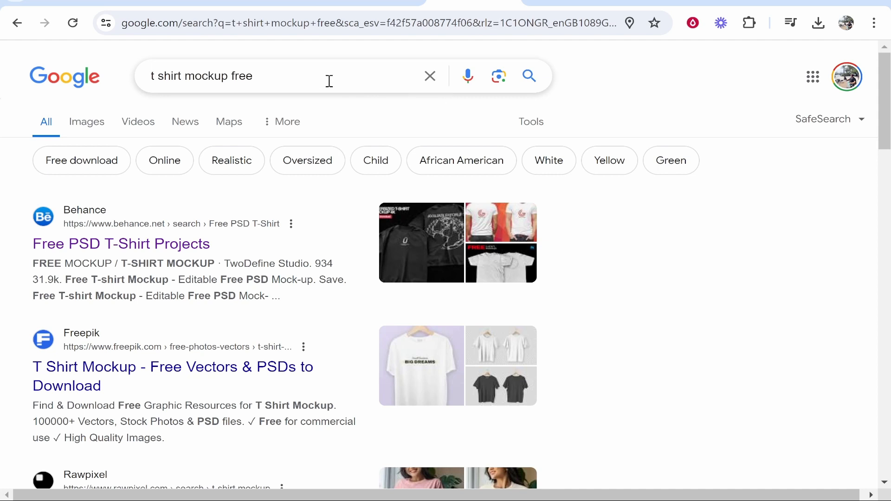
{"action": "left_click_drag", "start_coordinate": [329, 81], "coordinate": [123, 74]}
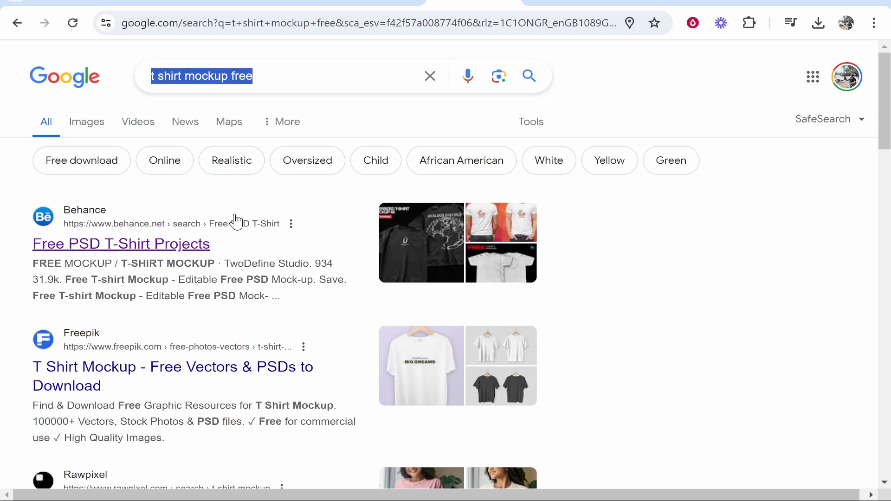
{"action": "scroll", "coordinate": [195, 263], "scroll_direction": "down", "scroll_amount": 2}
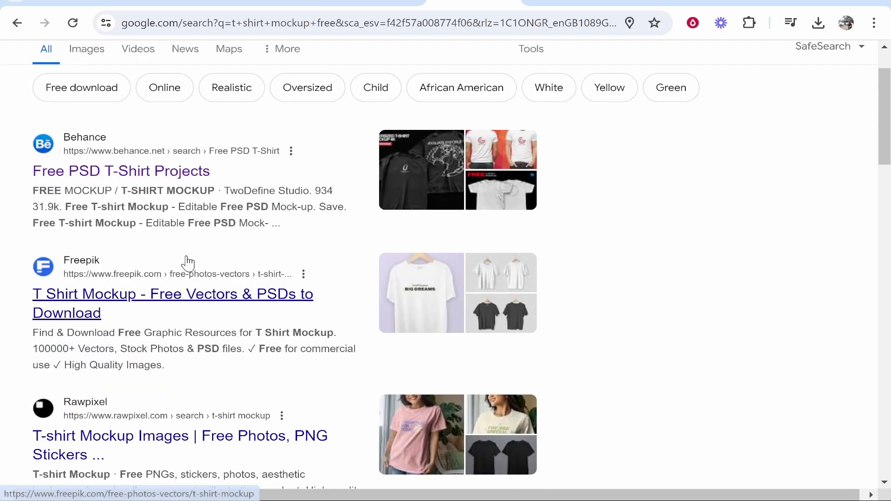
{"action": "left_click", "coordinate": [153, 170]}
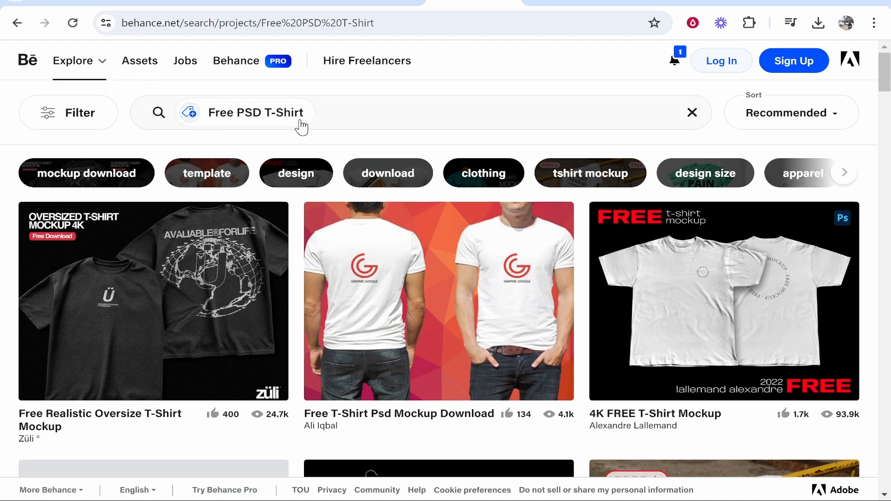
- Open the Free T-Shirt on Street Mockup project on Behance and follow its Free Download link
{"action": "scroll", "coordinate": [419, 147], "scroll_direction": "down", "scroll_amount": 5}
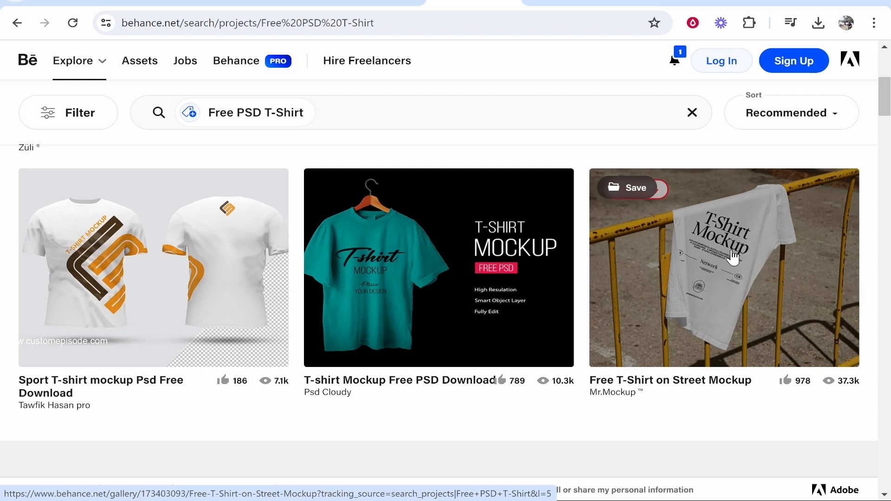
{"action": "left_click", "coordinate": [733, 256]}
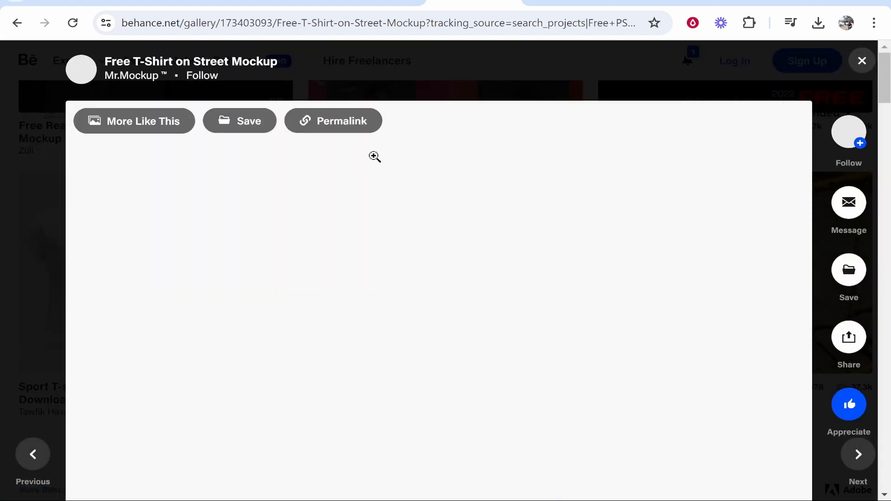
{"action": "scroll", "coordinate": [547, 247], "scroll_direction": "down", "scroll_amount": 5}
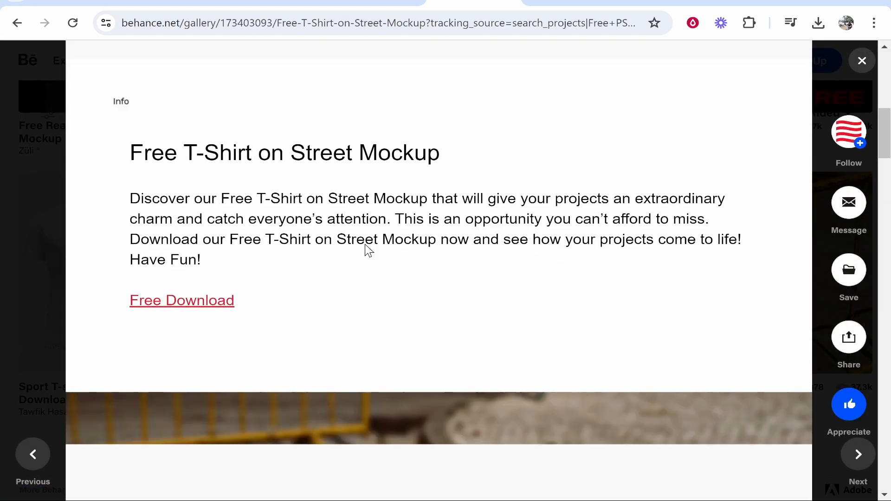
{"action": "left_click", "coordinate": [174, 304]}
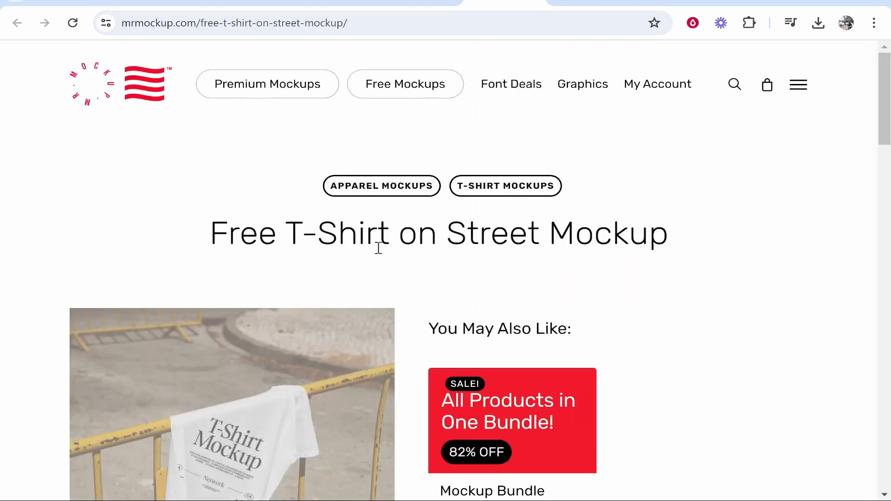
- Download the free version of the Free T-Shirt on Street Mockup from the Mr.Mockup page
{"action": "scroll", "coordinate": [468, 252], "scroll_direction": "down", "scroll_amount": 7}
{"action": "scroll", "coordinate": [287, 325], "scroll_direction": "down", "scroll_amount": 7}
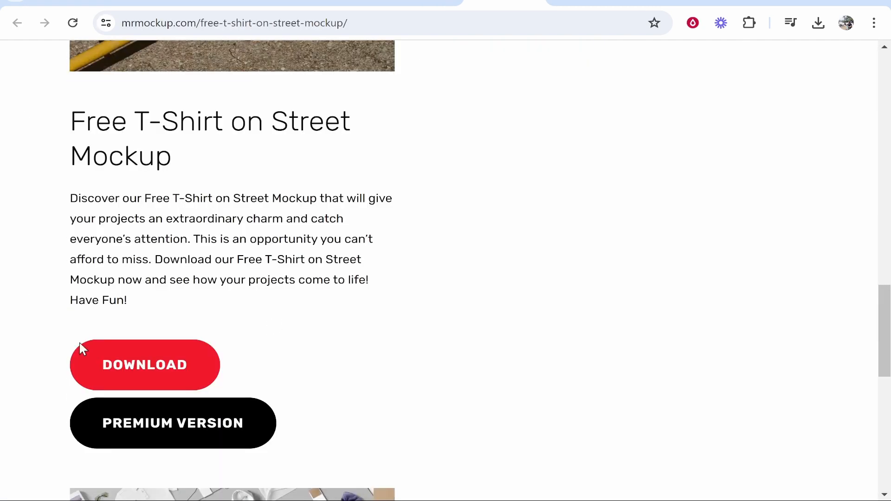
{"action": "left_click", "coordinate": [136, 362]}
{"action": "scroll", "coordinate": [462, 230], "scroll_direction": "down", "scroll_amount": 5}
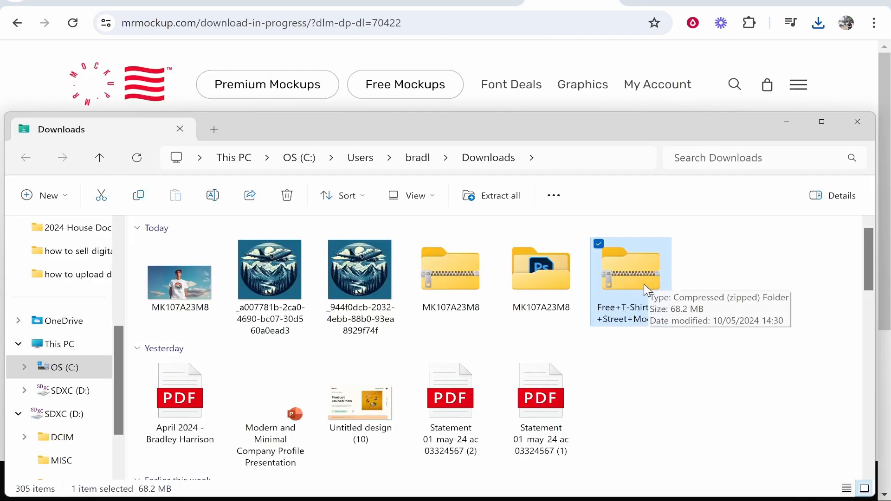
- Copy the downloaded Free+T-Shirt+on+Street+Mockup archive and paste it as a shortcut on the desktop beside the logo image
{"action": "right_click", "coordinate": [638, 299]}
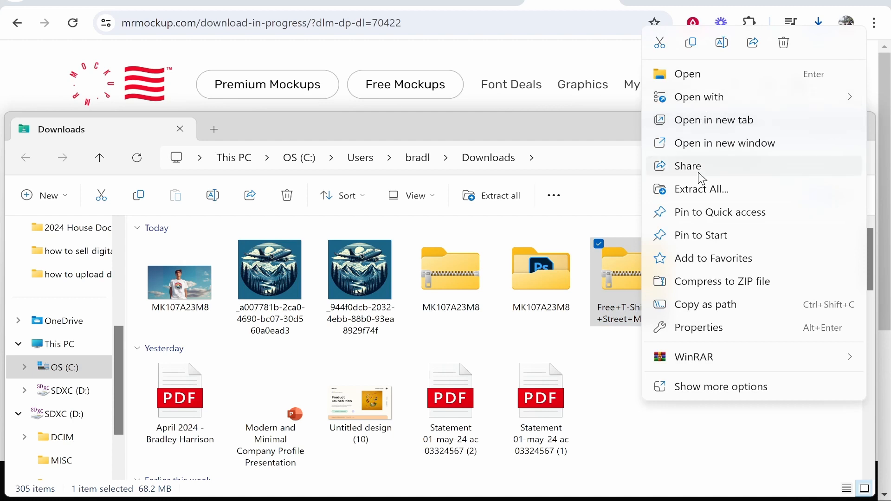
{"action": "left_click", "coordinate": [692, 44]}
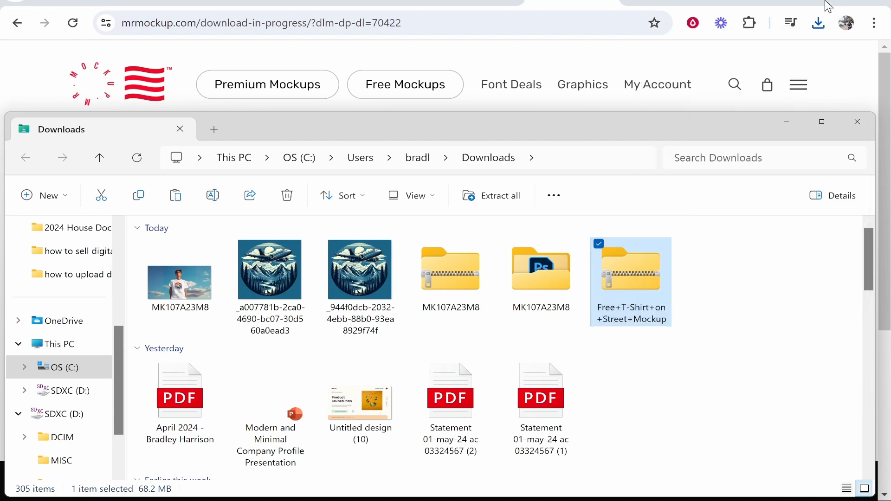
{"action": "left_click", "coordinate": [805, 1]}
{"action": "left_click", "coordinate": [784, 122]}
{"action": "right_click", "coordinate": [531, 118]}
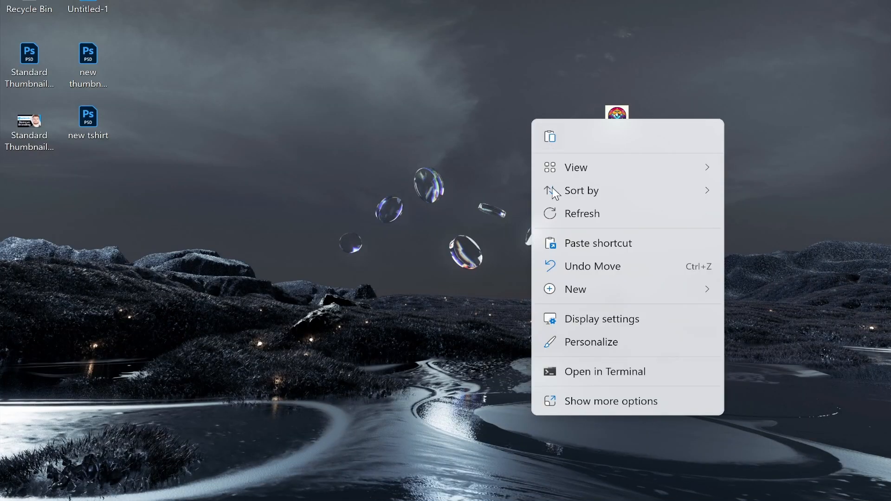
{"action": "left_click", "coordinate": [606, 242]}
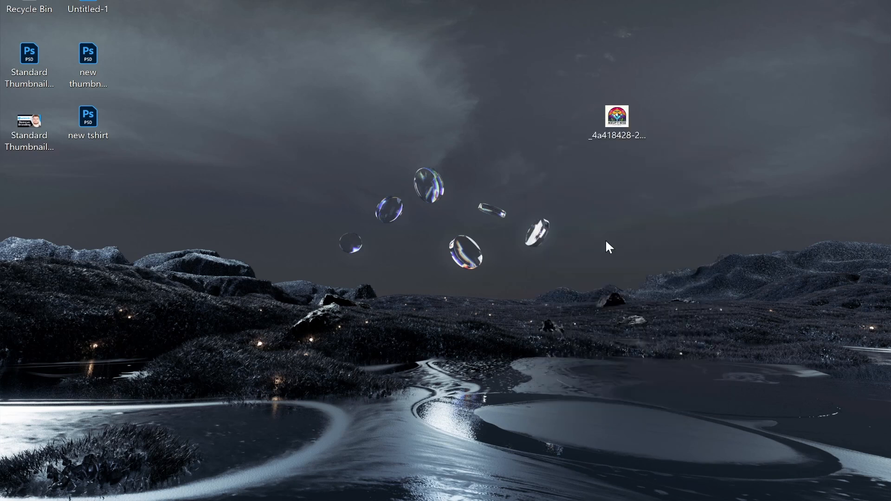
{"action": "left_click_drag", "start_coordinate": [17, 199], "coordinate": [542, 135]}
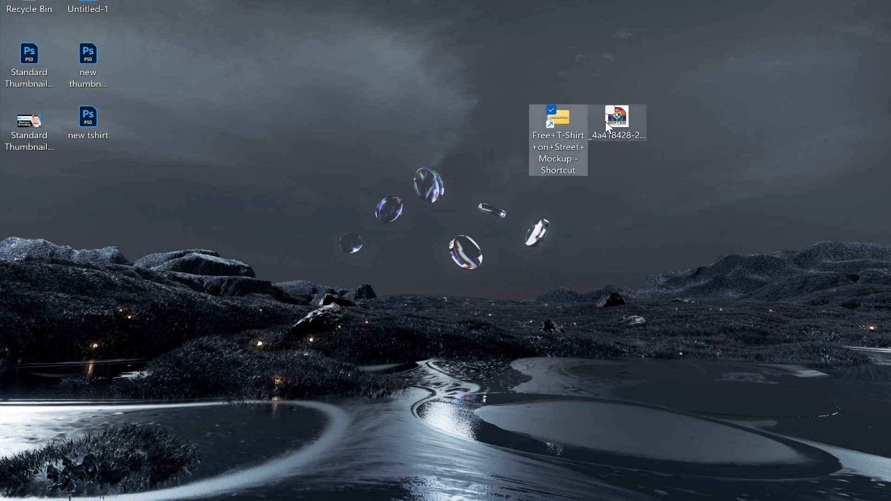
- Open the archive shortcut and extract its Free T-Shirt on Street Mockup folder to the desktop
{"action": "double_click", "coordinate": [551, 129]}
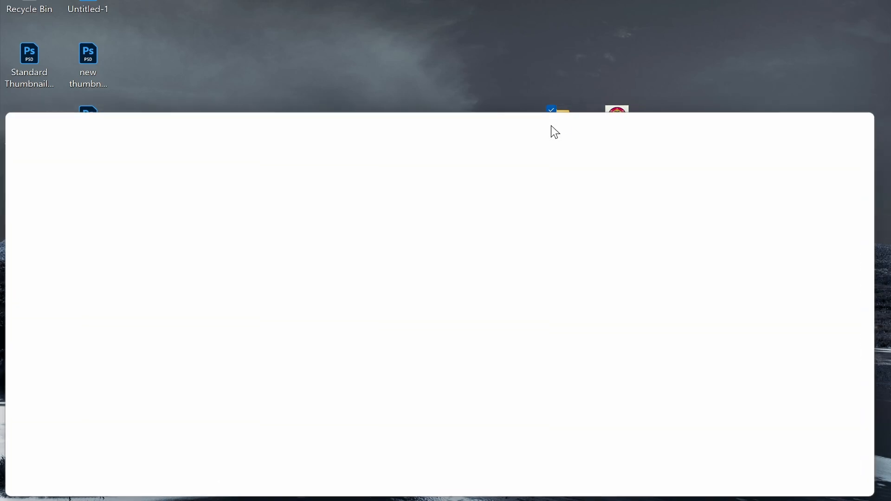
{"action": "left_click_drag", "start_coordinate": [253, 274], "coordinate": [480, 92]}
{"action": "left_click", "coordinate": [857, 121]}
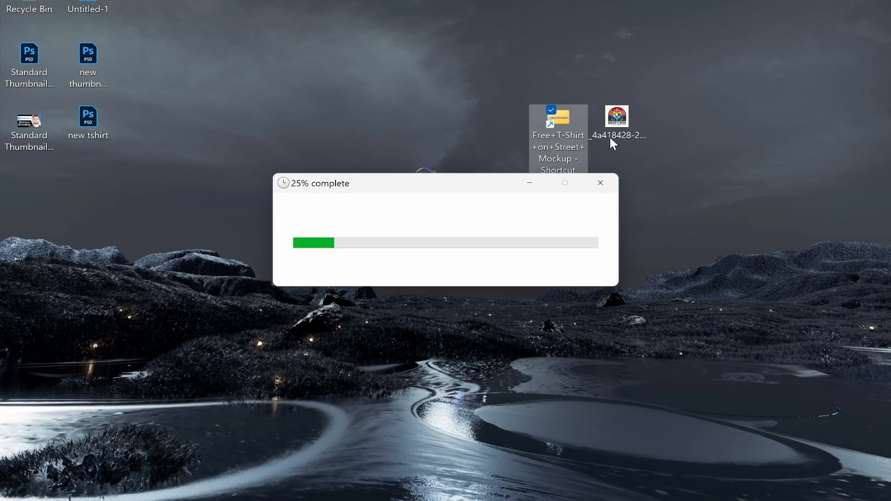
- Move the extracted mockup folder beside the archive shortcut on the desktop and open it to its Photoshop file
{"action": "left_click_drag", "start_coordinate": [497, 79], "coordinate": [502, 100]}
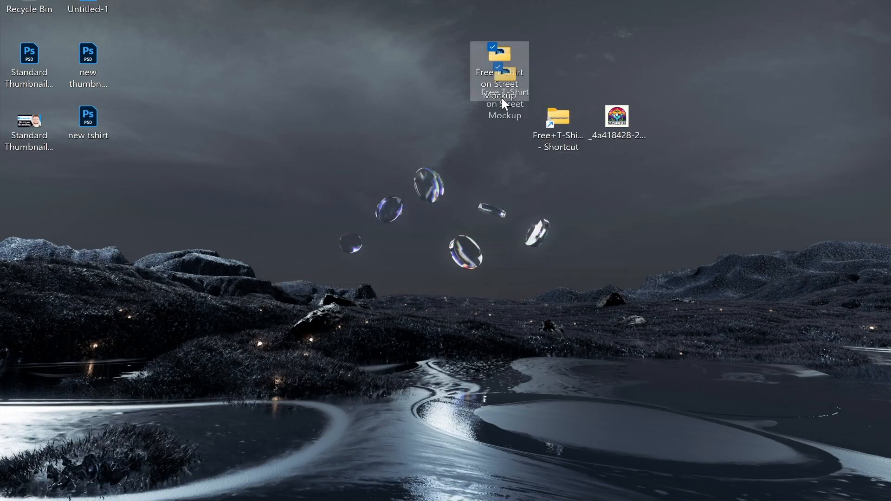
{"action": "left_click_drag", "start_coordinate": [491, 132], "coordinate": [501, 123]}
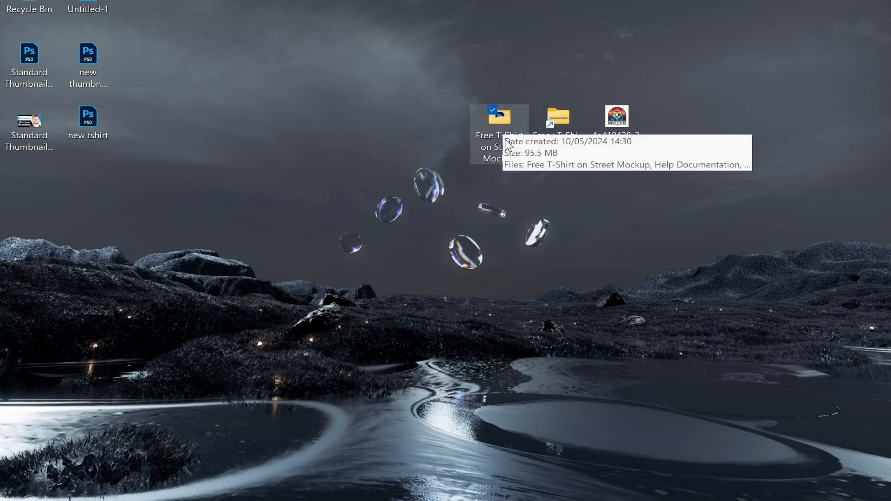
{"action": "double_click", "coordinate": [506, 135]}
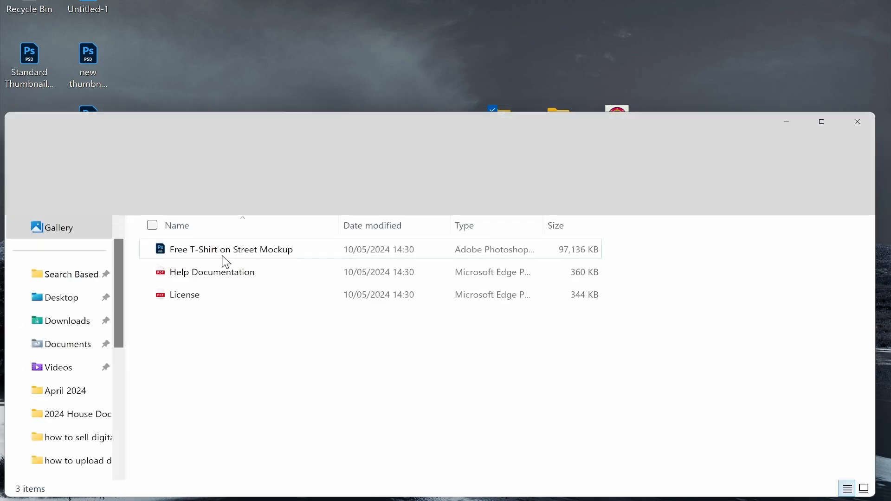
{"action": "left_click", "coordinate": [268, 253]}
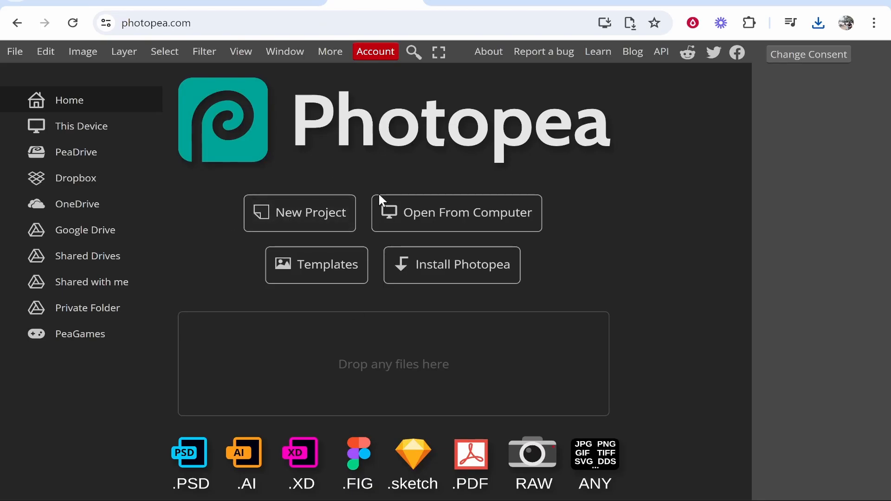
- In Photopea, open the Free T-Shirt on Street Mockup PSD from the extracted desktop folder
{"action": "left_click", "coordinate": [471, 212]}
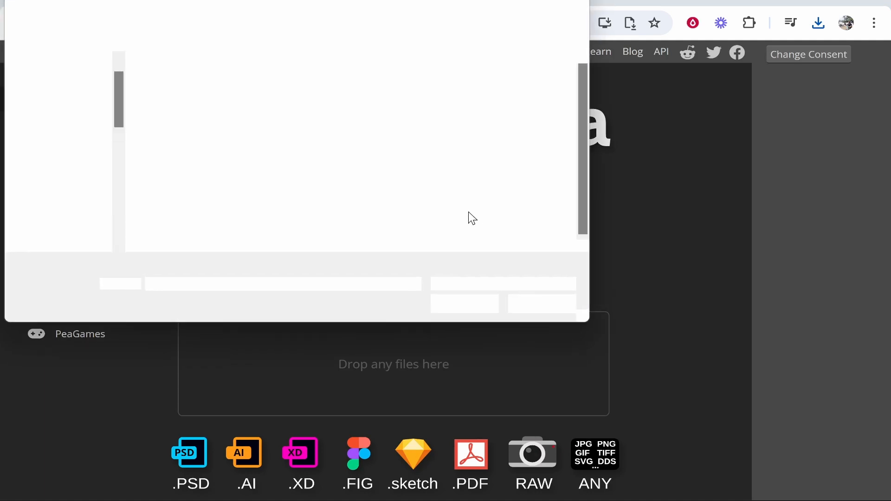
{"action": "left_click", "coordinate": [187, 103]}
{"action": "double_click", "coordinate": [187, 102]}
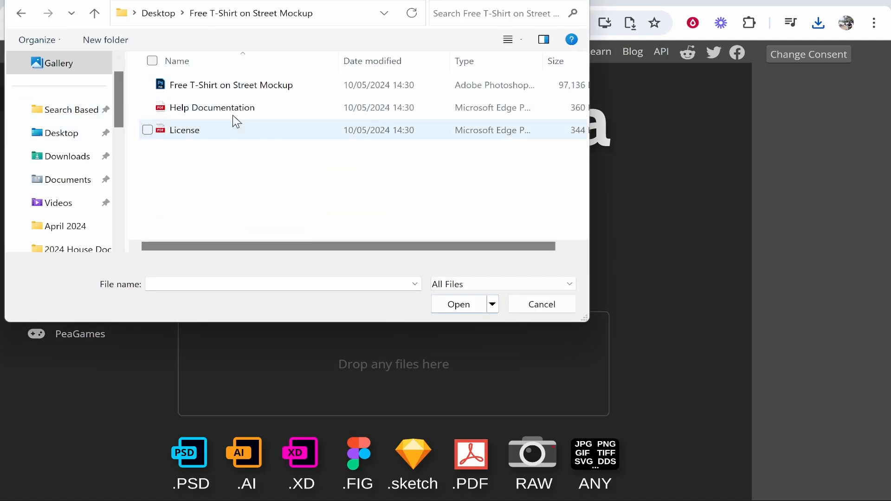
{"action": "left_click", "coordinate": [189, 93]}
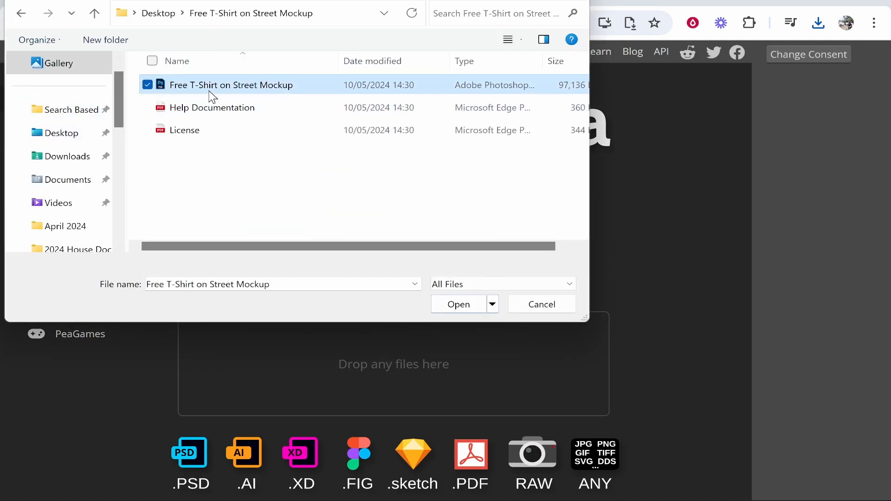
{"action": "left_click", "coordinate": [460, 305]}
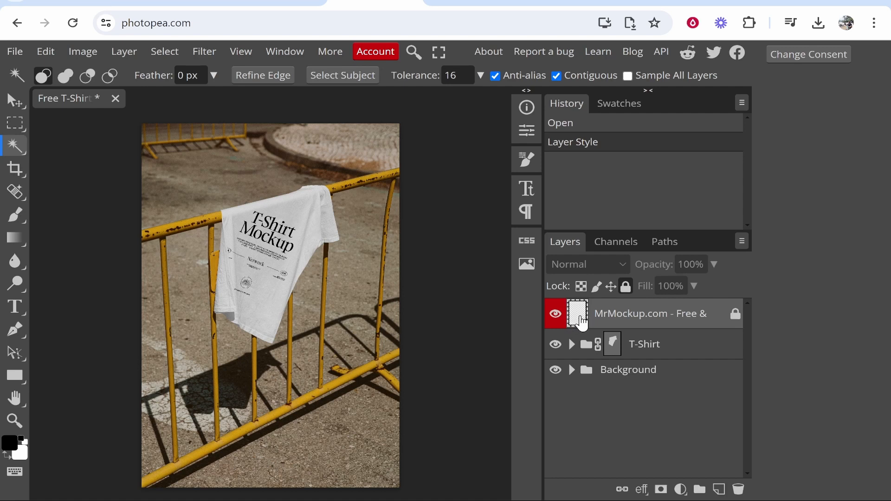
- Open the [YOUR IMAGE HERE] smart object inside the T-Shirt group and delete its Design layer
{"action": "double_click", "coordinate": [579, 316]}
{"action": "key", "text": "Return"}
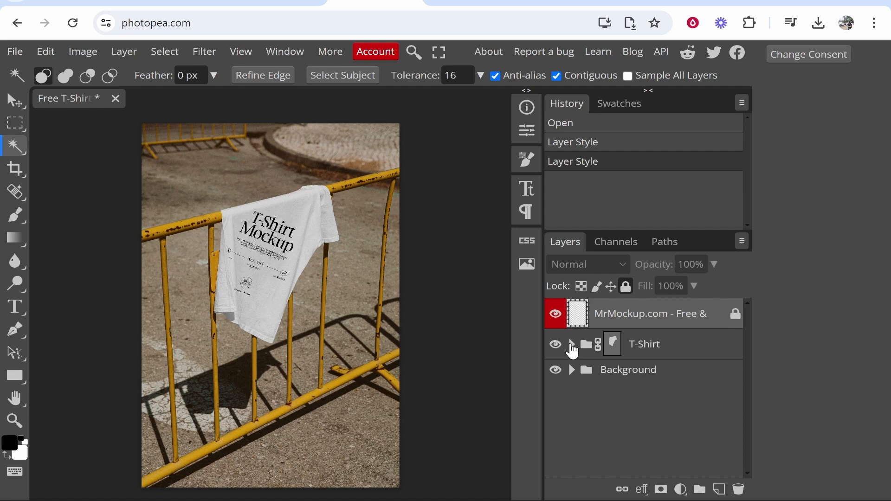
{"action": "left_click", "coordinate": [572, 344]}
{"action": "scroll", "coordinate": [595, 364], "scroll_direction": "down", "scroll_amount": 1}
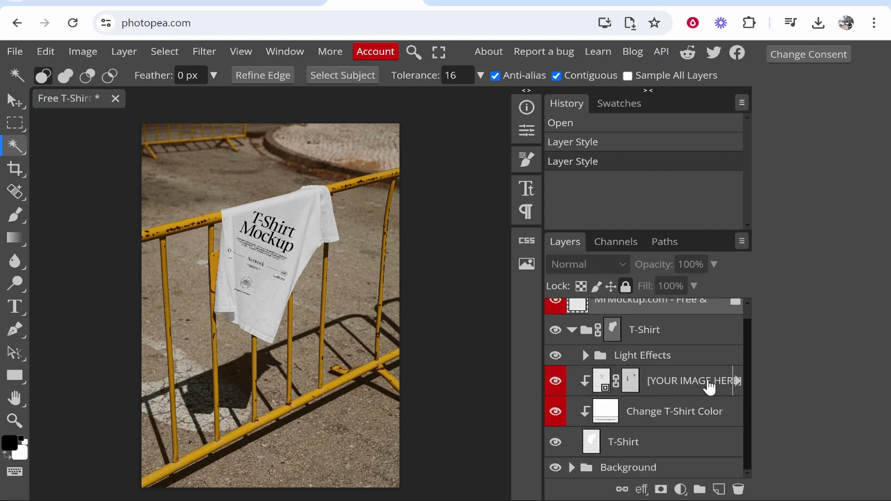
{"action": "left_click", "coordinate": [603, 383]}
{"action": "double_click", "coordinate": [604, 382]}
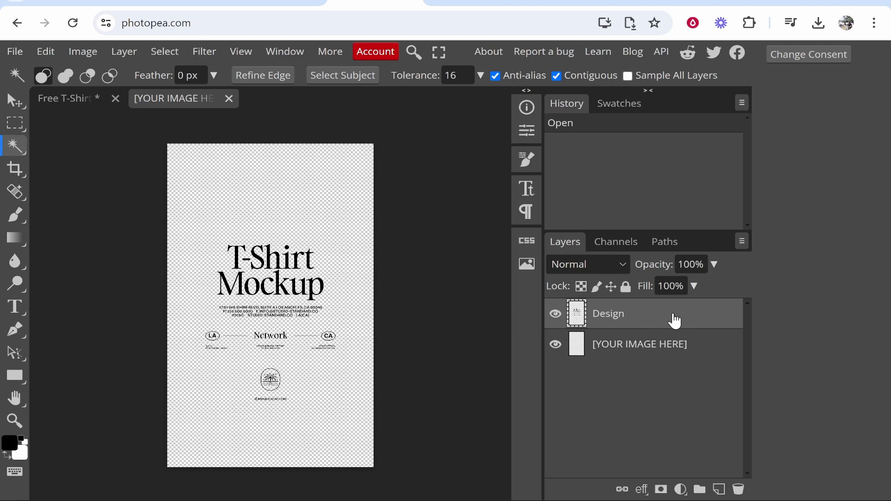
{"action": "key", "text": "Delete"}
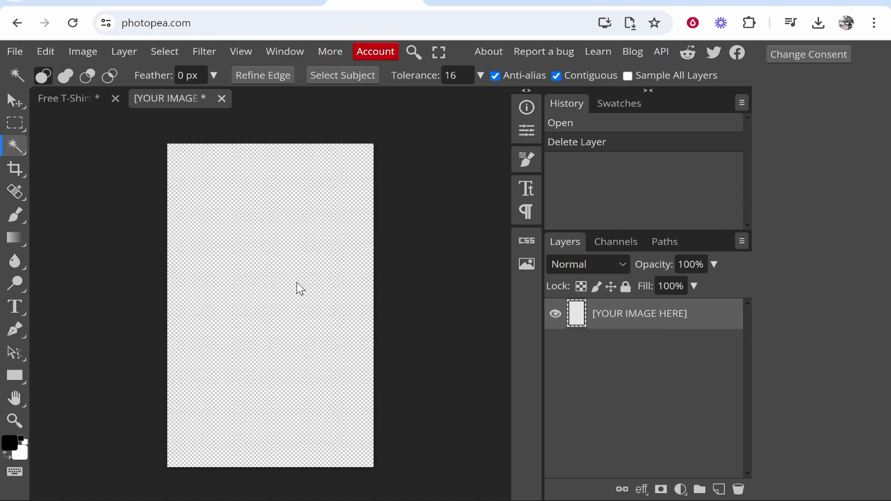
- Place the logo image _4a418428-233e-43da-8ae6-9348e0c1d460 from the desktop into the [YOUR IMAGE HERE] document
{"action": "left_click", "coordinate": [15, 52]}
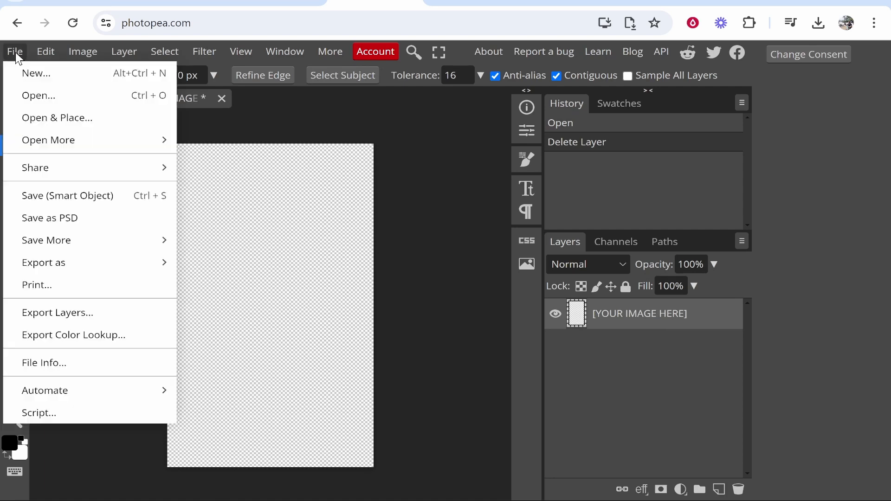
{"action": "left_click", "coordinate": [56, 119]}
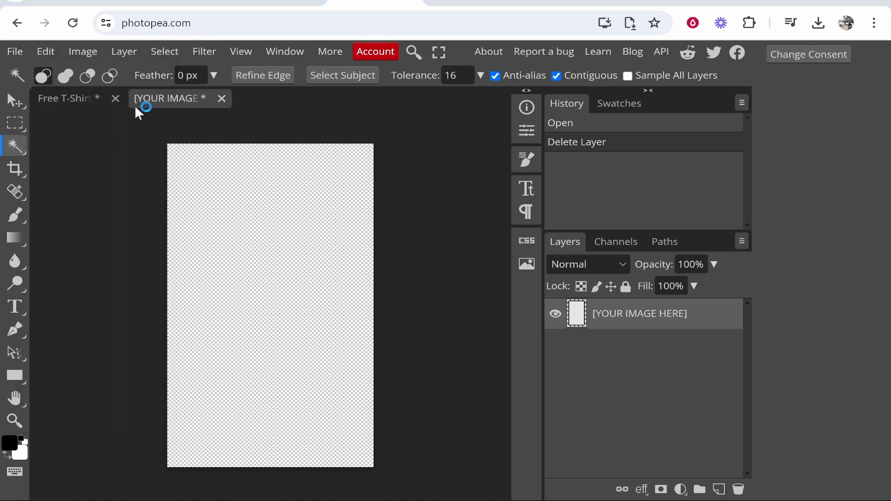
{"action": "left_click", "coordinate": [63, 135]}
{"action": "left_click", "coordinate": [267, 93]}
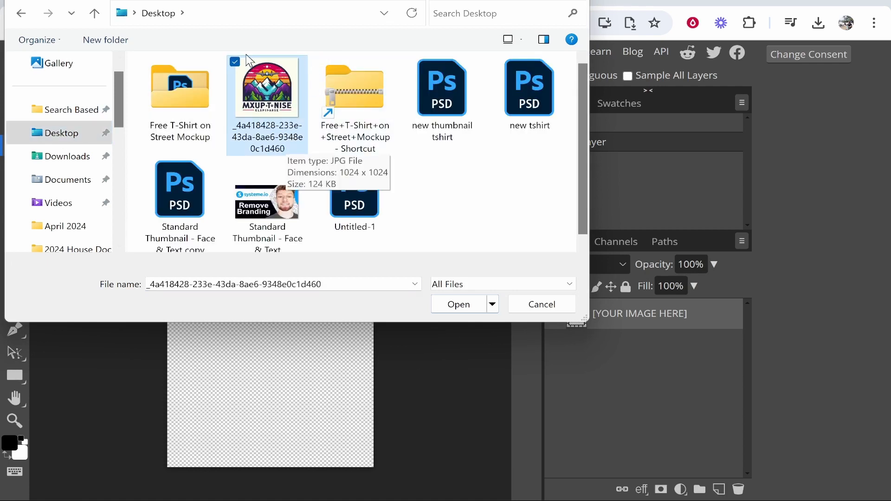
{"action": "left_click", "coordinate": [458, 304]}
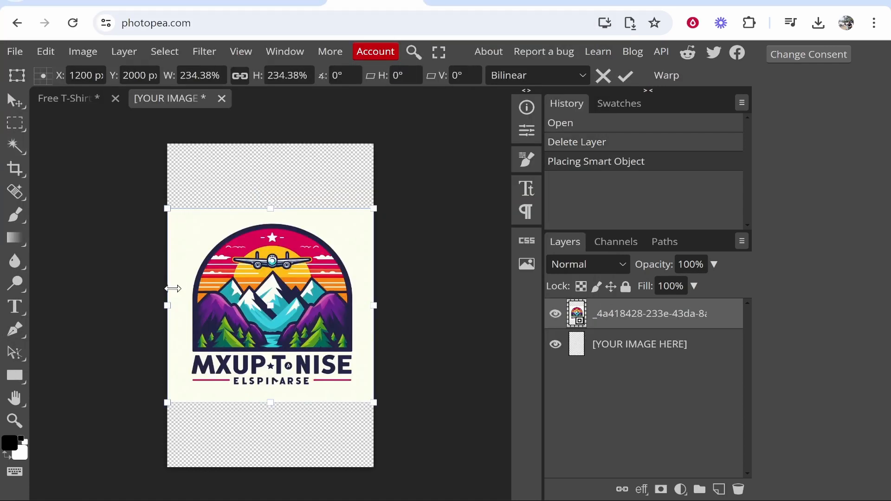
- Scale the placed logo image down to about 197% and centre it on the canvas
{"action": "left_click_drag", "start_coordinate": [372, 399], "coordinate": [340, 371]}
{"action": "left_click_drag", "start_coordinate": [285, 340], "coordinate": [299, 355]}
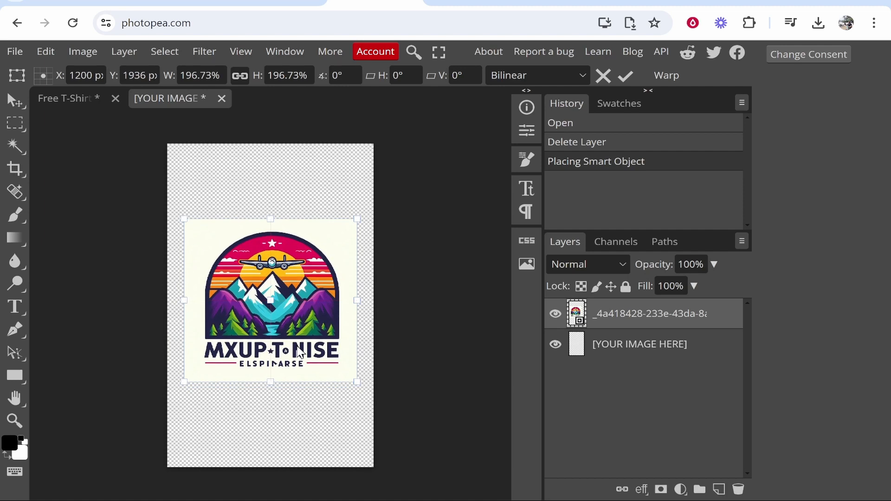
{"action": "key", "text": "Return"}
- Select the cream background around the logo with the Magic Wand, delete it, and clear the selection
{"action": "left_click", "coordinate": [14, 146]}
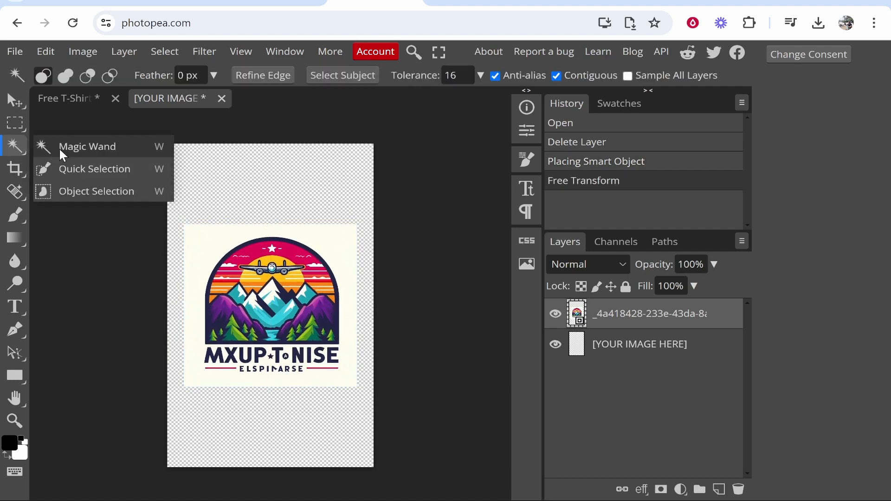
{"action": "left_click", "coordinate": [60, 146]}
{"action": "left_click", "coordinate": [207, 241]}
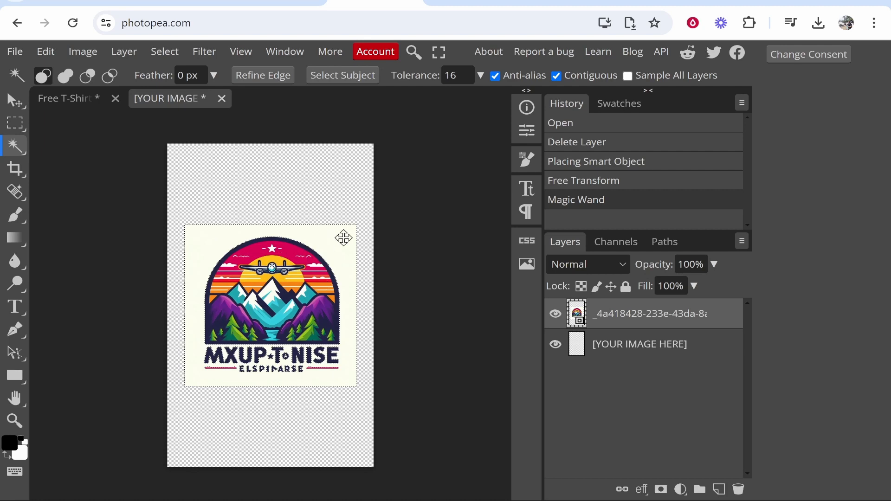
{"action": "key", "text": "Delete"}
{"action": "left_click", "coordinate": [370, 147]}
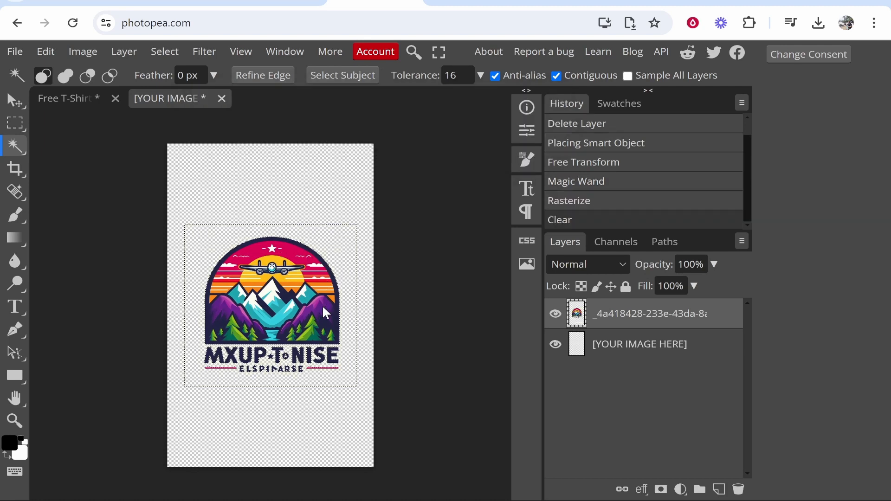
{"action": "key", "text": "ctrl+d"}
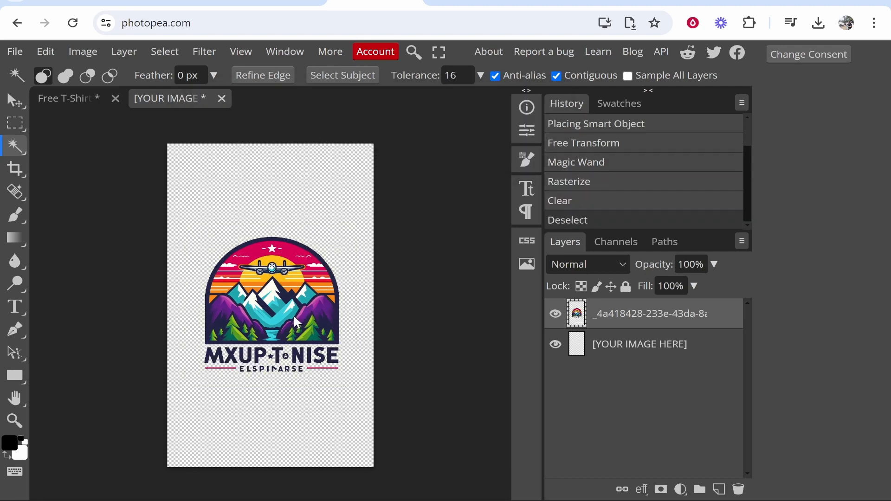
- Save the [YOUR IMAGE HERE] smart object and return to the Free T-Shirt mockup document
{"action": "left_click", "coordinate": [11, 53]}
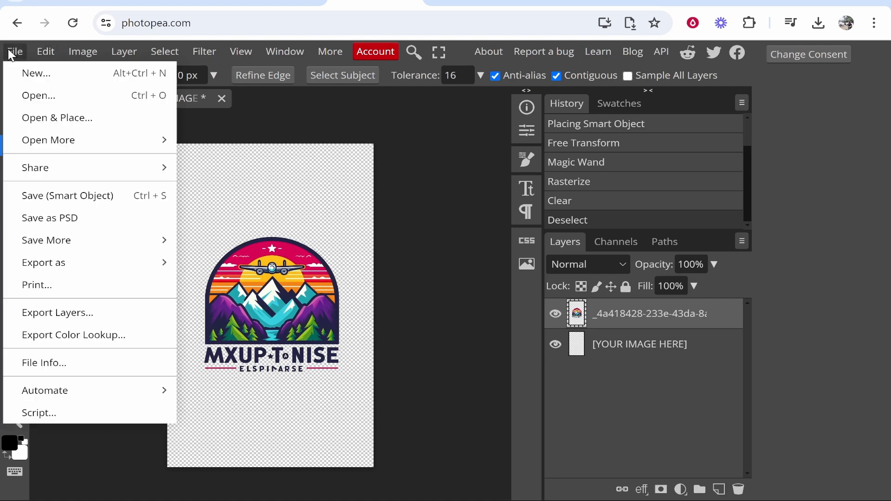
{"action": "left_click", "coordinate": [54, 196]}
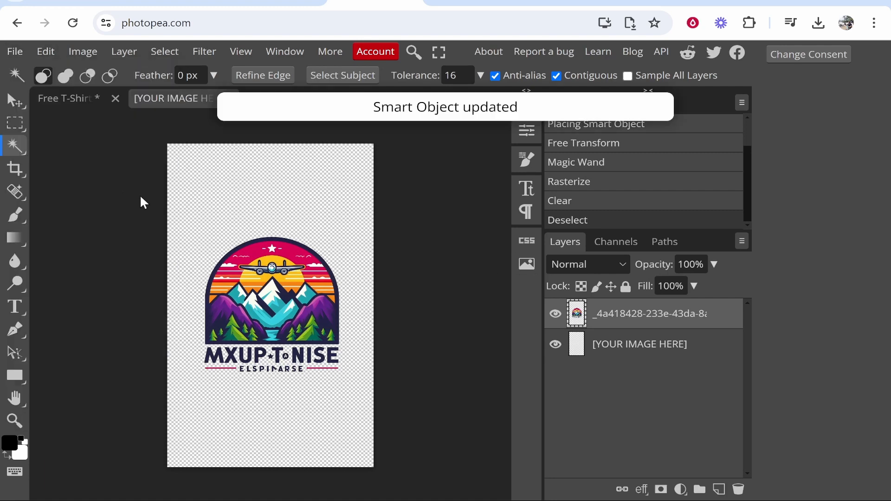
{"action": "left_click", "coordinate": [85, 107]}
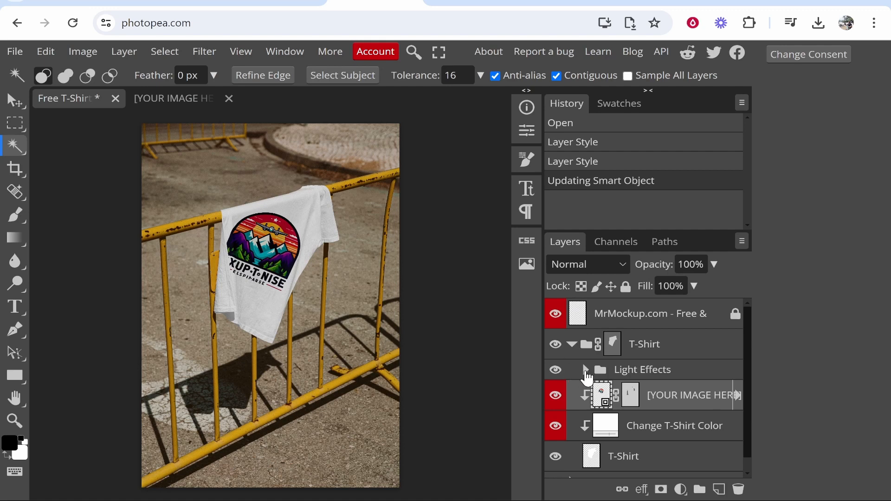
{"action": "left_click", "coordinate": [585, 370]}
{"action": "left_click", "coordinate": [585, 371]}
{"action": "left_click", "coordinate": [630, 396]}
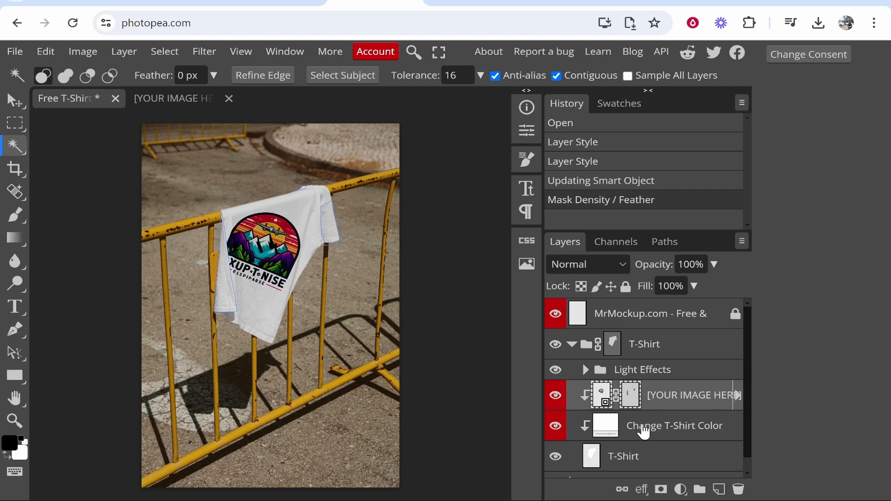
- Set the Change T-Shirt Color fill layer to light pink, hex fdc6ee
{"action": "left_click", "coordinate": [669, 426]}
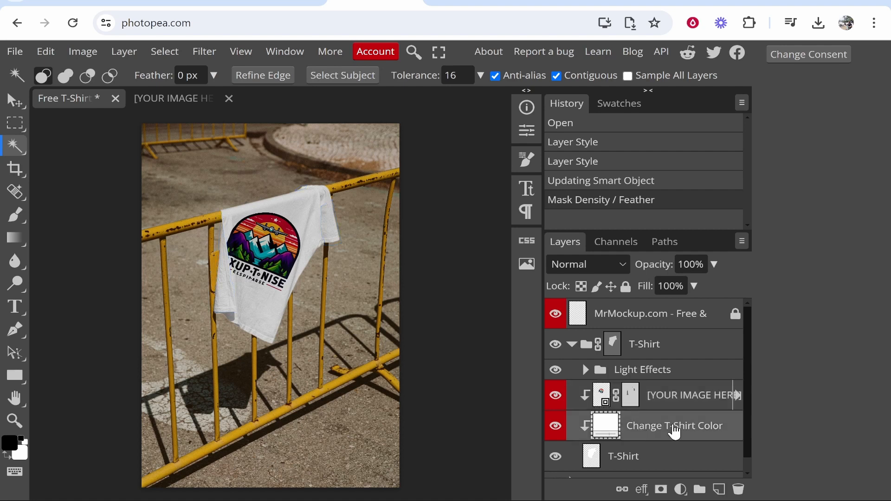
{"action": "double_click", "coordinate": [610, 430]}
{"action": "left_click_drag", "start_coordinate": [374, 163], "coordinate": [722, 170]}
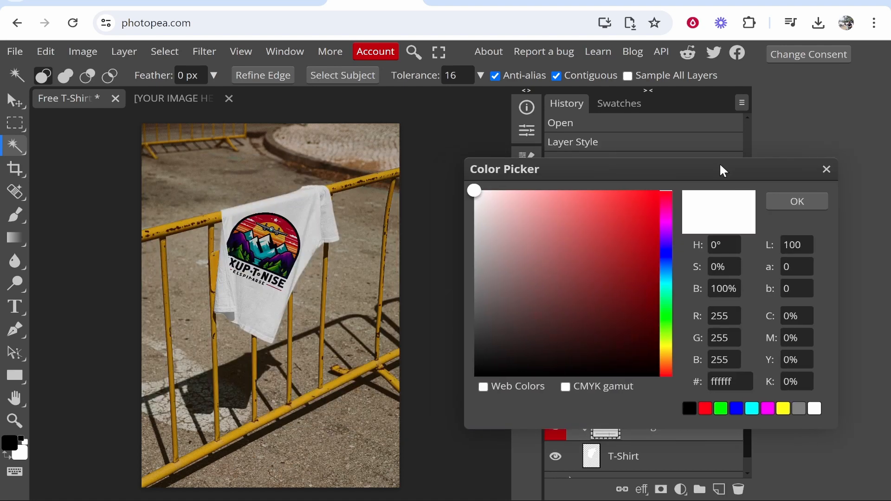
{"action": "left_click", "coordinate": [669, 277]}
{"action": "left_click_drag", "start_coordinate": [642, 323], "coordinate": [576, 372]}
{"action": "left_click", "coordinate": [670, 211]}
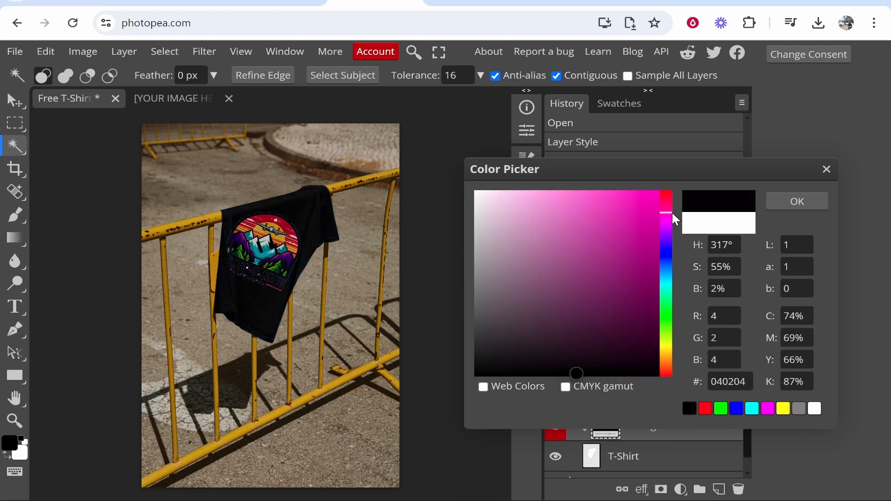
{"action": "left_click_drag", "start_coordinate": [655, 190], "coordinate": [513, 193]}
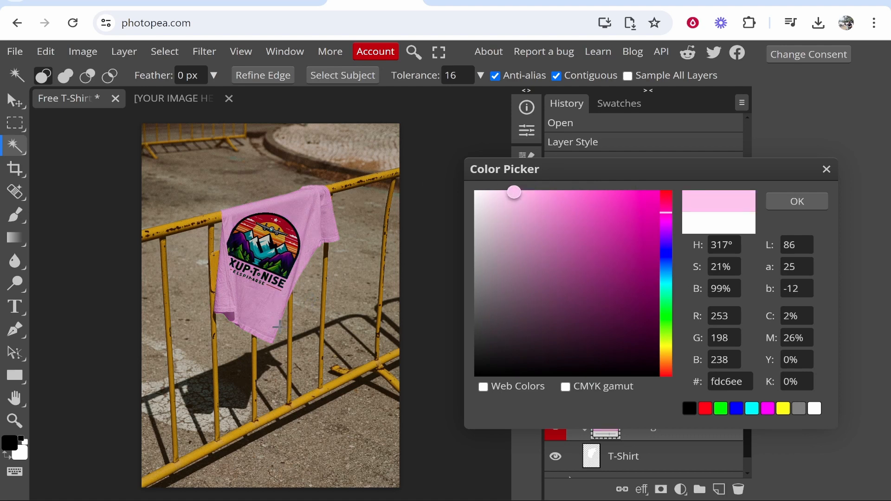
{"action": "left_click", "coordinate": [797, 201]}
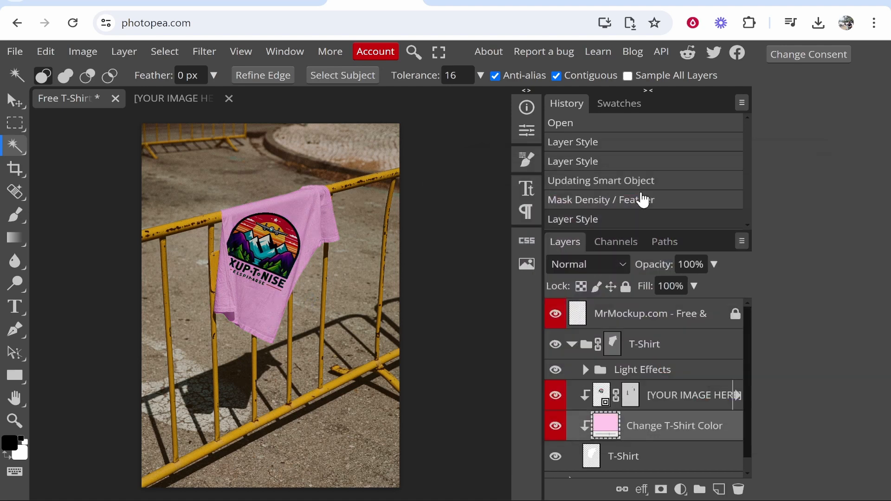
- Export the finished T-shirt mockup as a PNG, checking the whole shirt in the export preview
{"action": "left_click", "coordinate": [16, 51]}
{"action": "mouse_move", "coordinate": [59, 265]}
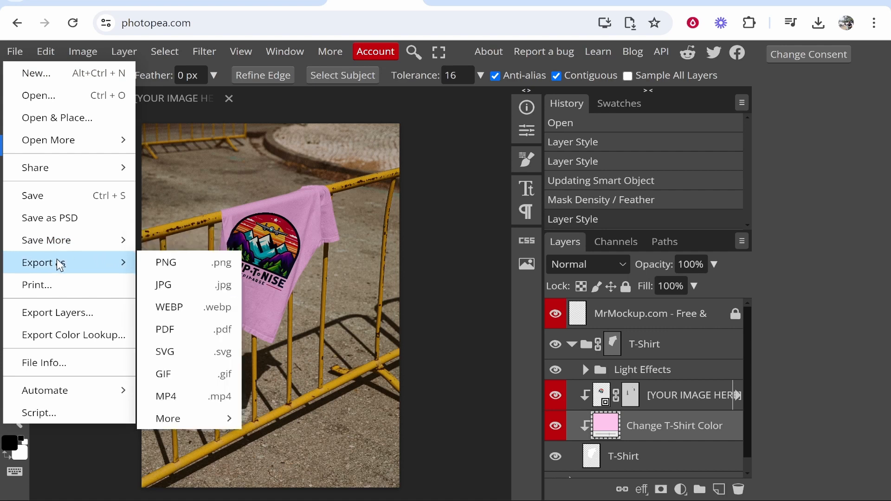
{"action": "left_click", "coordinate": [215, 261]}
{"action": "scroll", "coordinate": [310, 174], "scroll_direction": "down", "scroll_amount": 2}
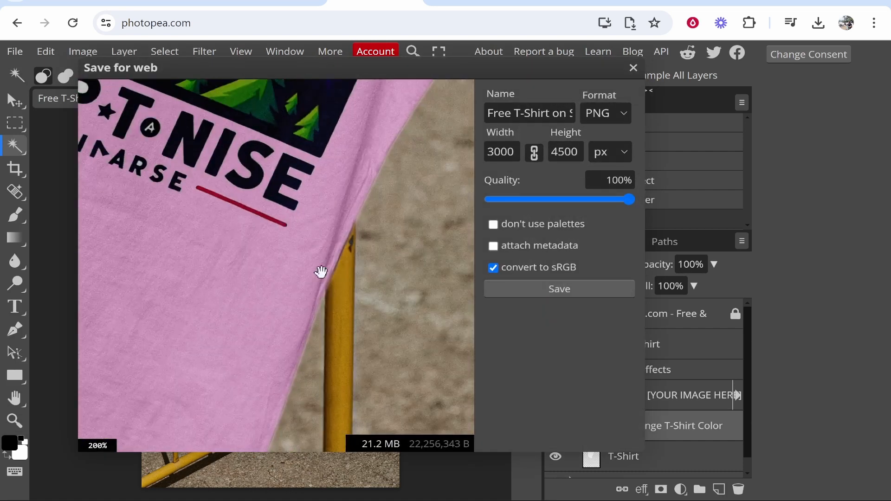
{"action": "scroll", "coordinate": [329, 319], "scroll_direction": "down", "scroll_amount": 3}
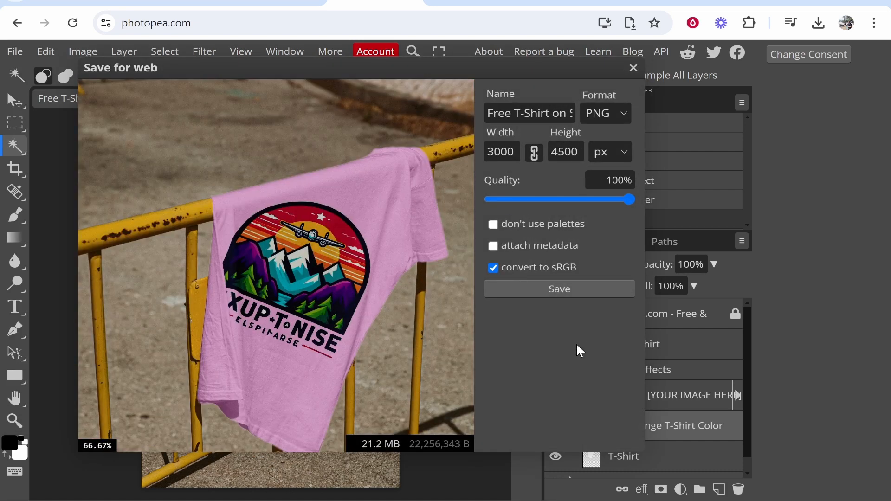